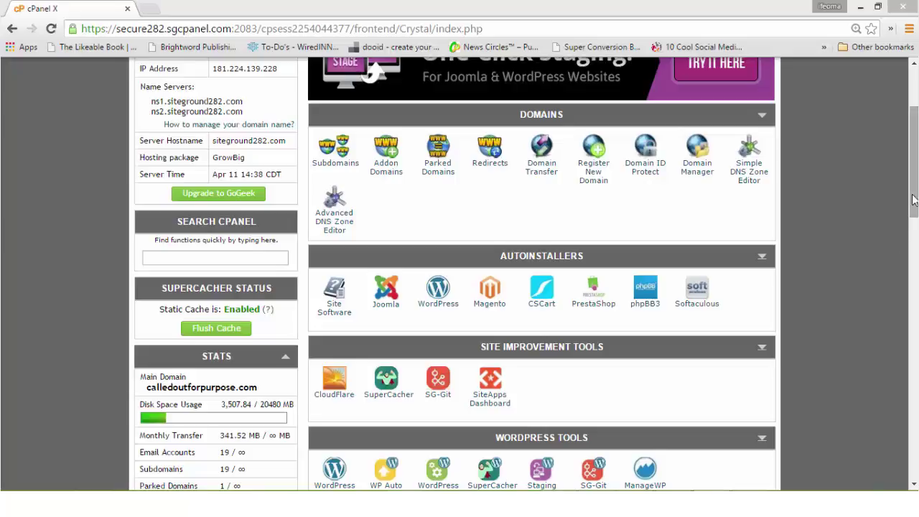
# Step: Scroll the cPanel X home page to the top to show Search cPanel and Autoinstallers
pyautogui.moveTo(914, 196); pyautogui.dragTo(914, 171)
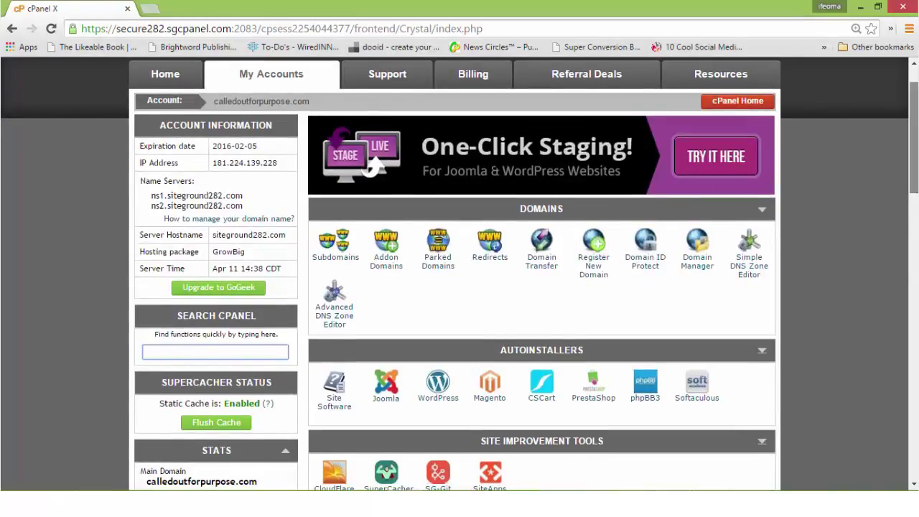
pyautogui.moveTo(914, 172); pyautogui.dragTo(914, 169)
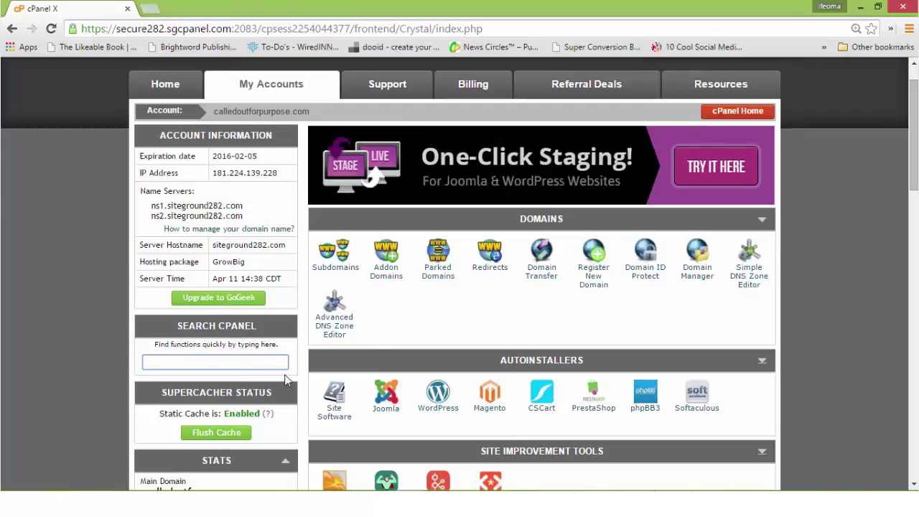
# Step: Search cPanel for 'sof' and launch the Softaculous script installer
pyautogui.write('sof')
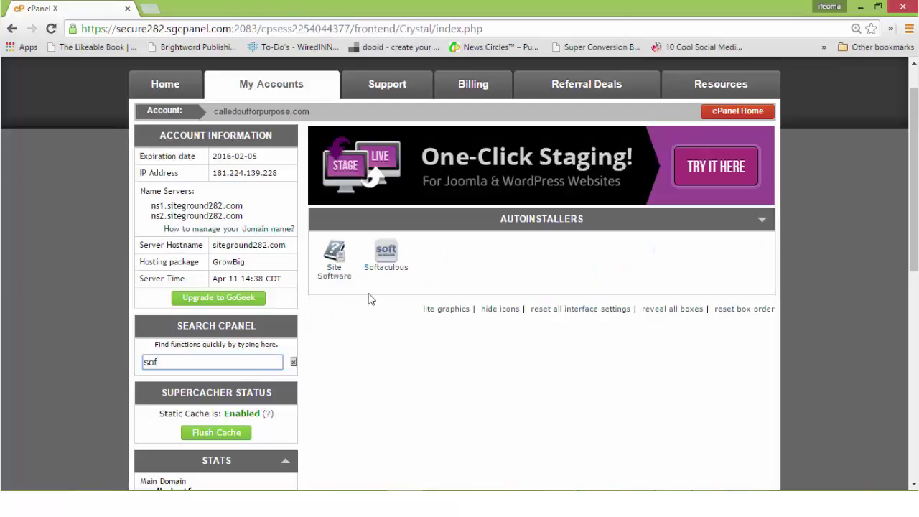
pyautogui.click(390, 263)
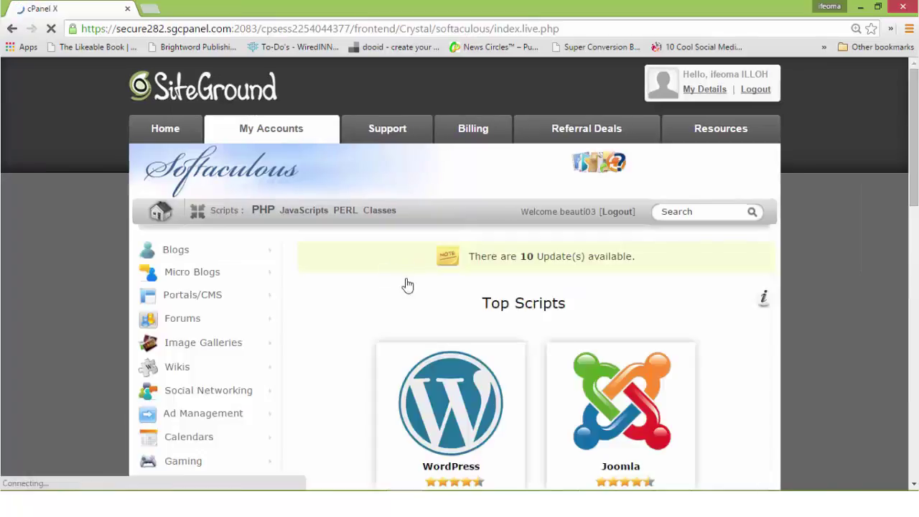
pyautogui.scroll(-3, 587, 219)
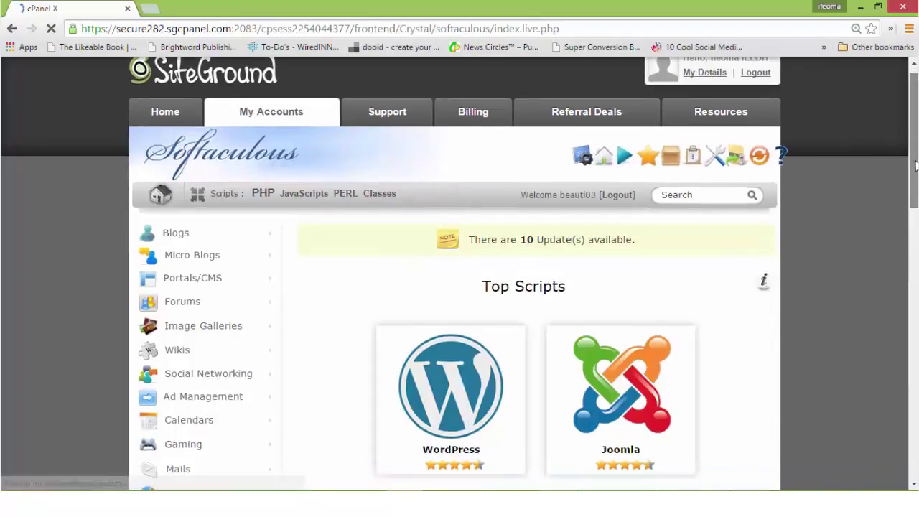
# Step: Find WordPress under Top Scripts and start a new WordPress installation
pyautogui.moveTo(410, 325)
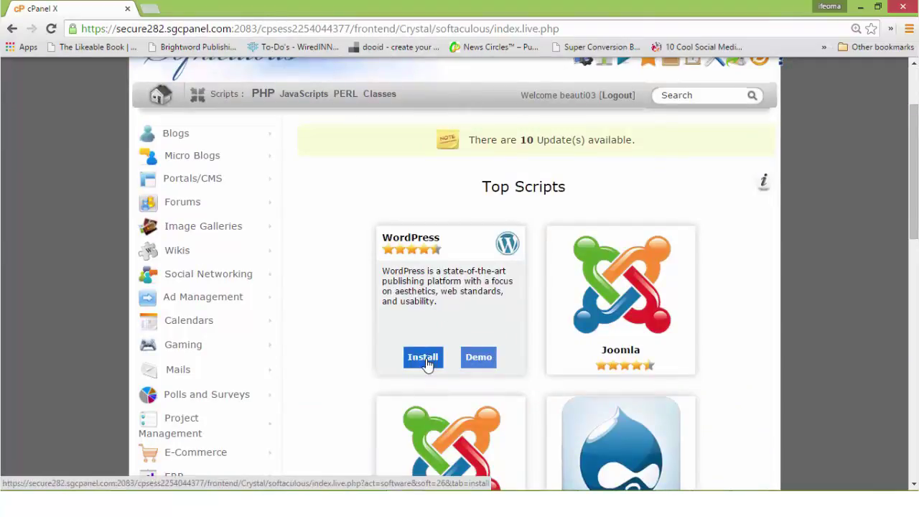
pyautogui.scroll(-1, 788, 227)
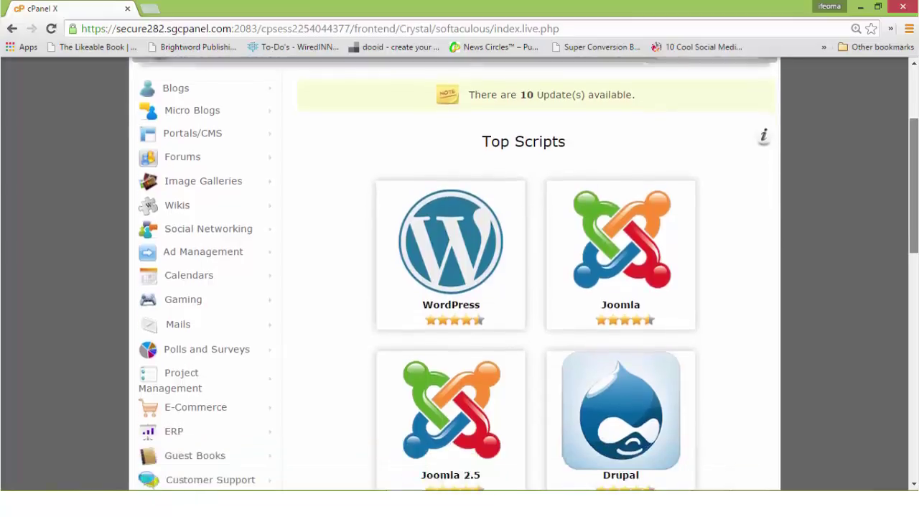
pyautogui.scroll(-4, 789, 227)
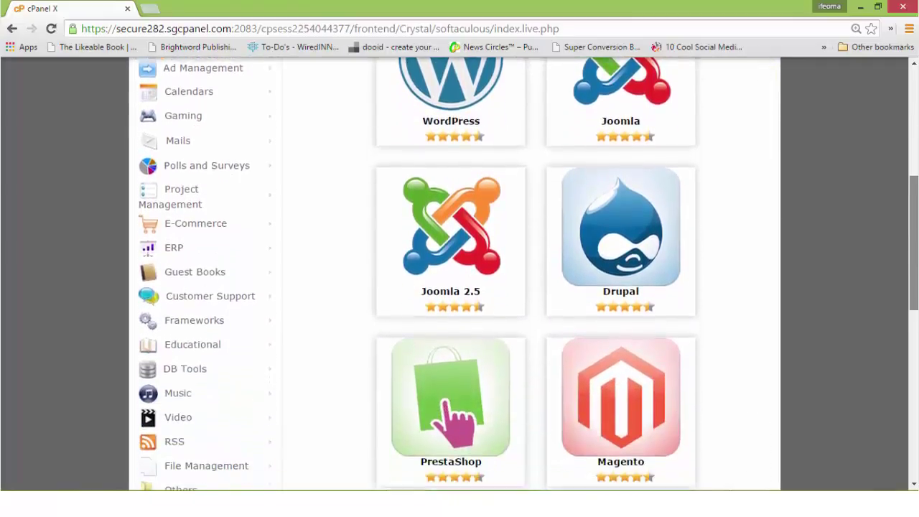
pyautogui.scroll(-4, 525, 273)
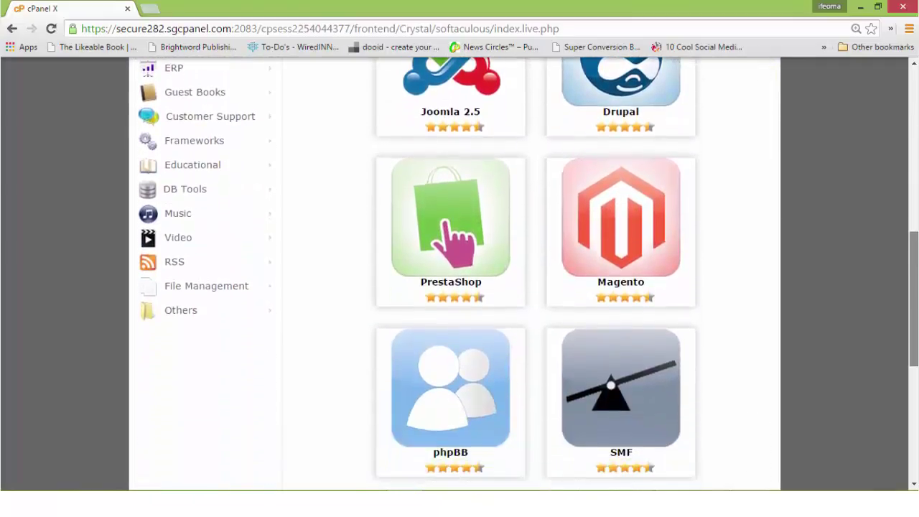
pyautogui.scroll(-2, 525, 273)
pyautogui.scroll(4, 526, 274)
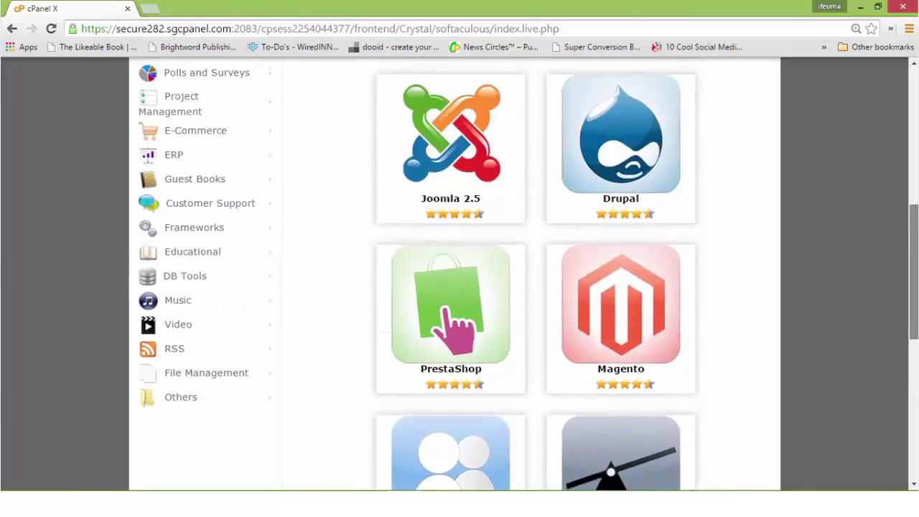
pyautogui.scroll(4, 526, 274)
pyautogui.moveTo(421, 242)
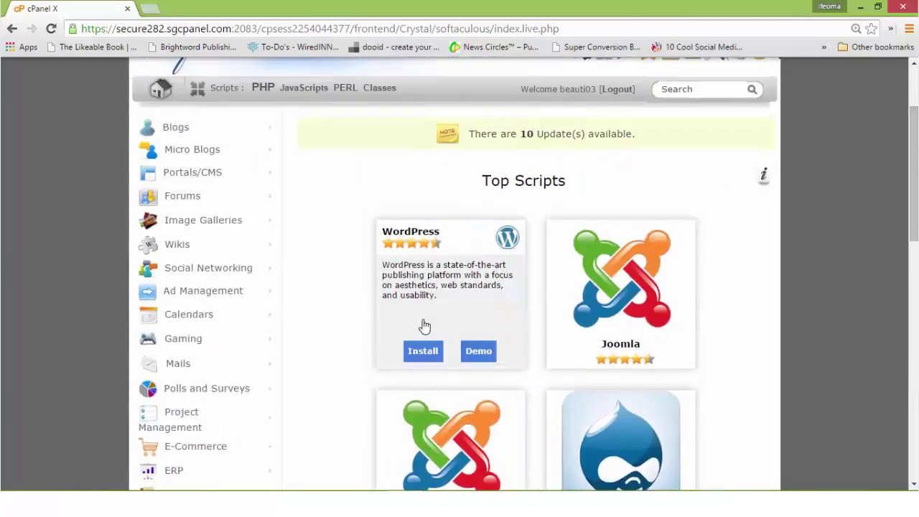
pyautogui.click(416, 352)
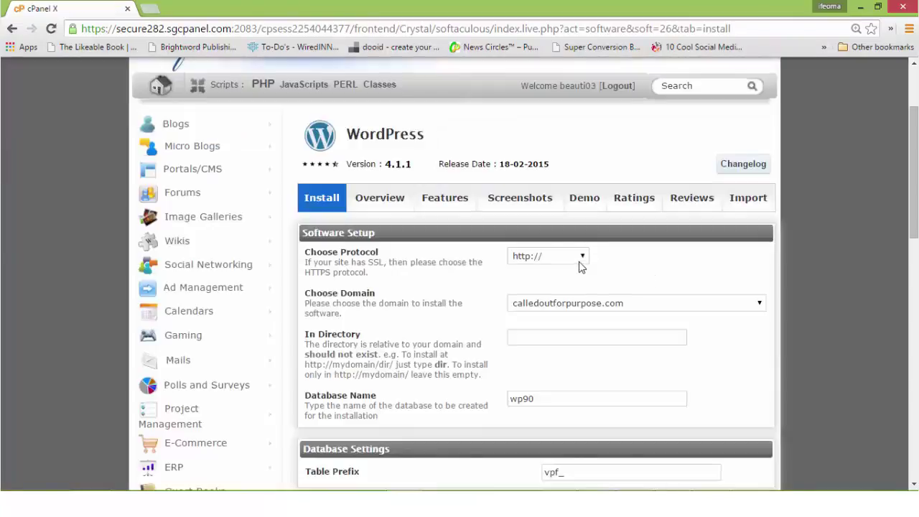
pyautogui.click(582, 257)
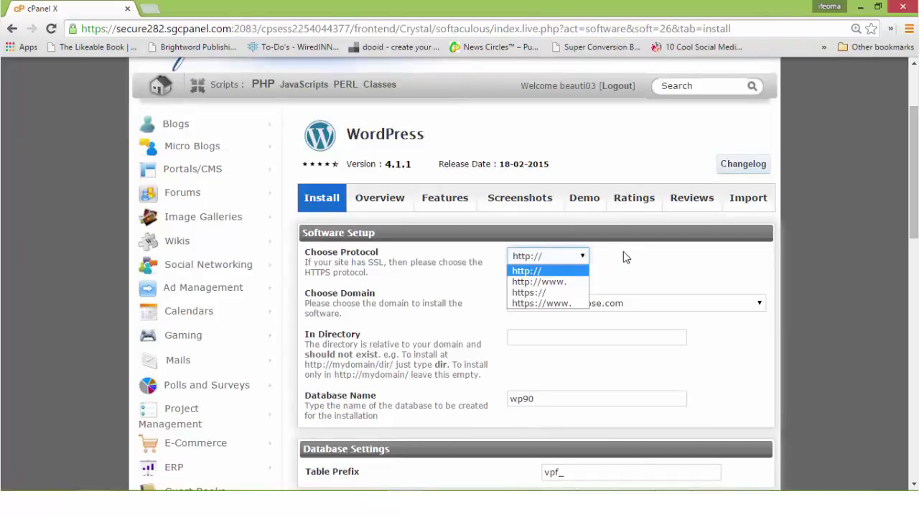
pyautogui.click(533, 293)
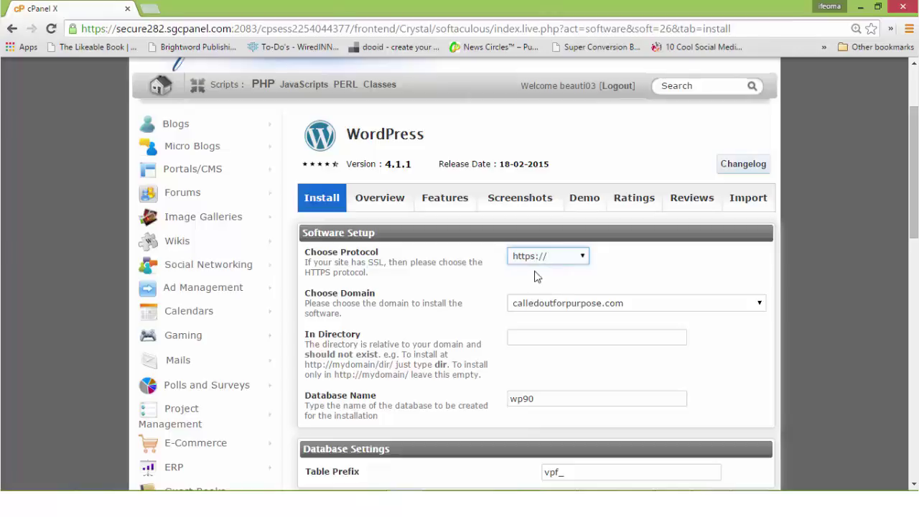
pyautogui.click(581, 257)
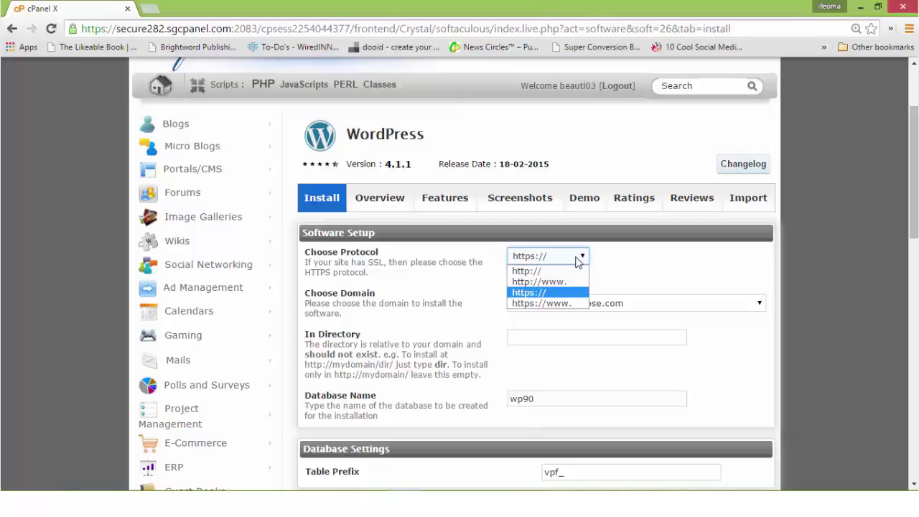
pyautogui.click(537, 277)
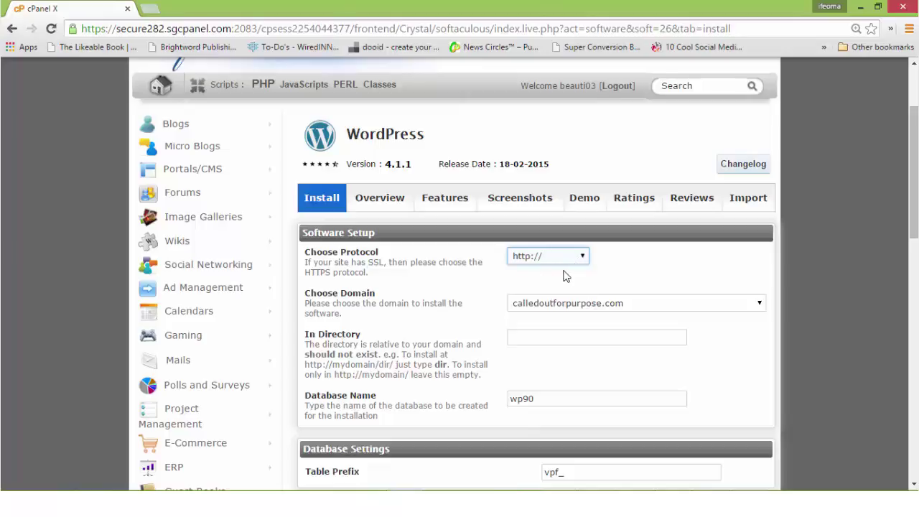
pyautogui.scroll(-2, 732, 247)
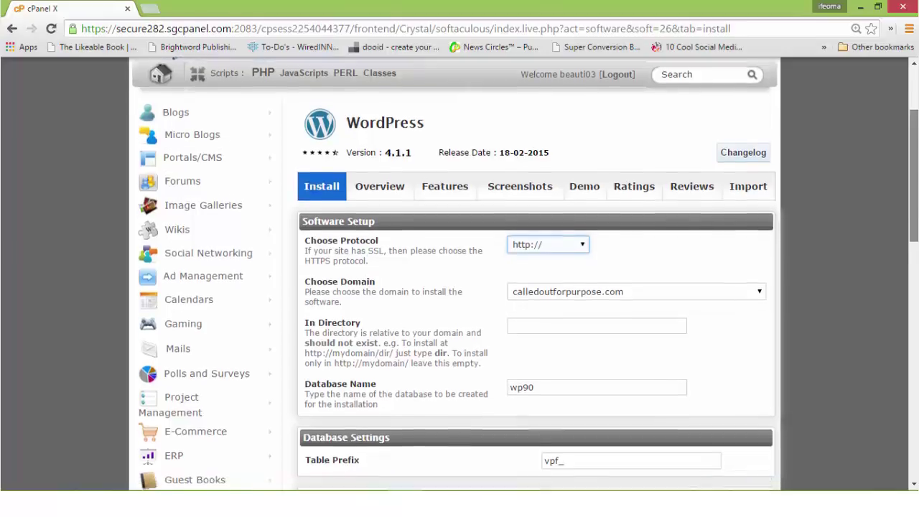
pyautogui.click(747, 229)
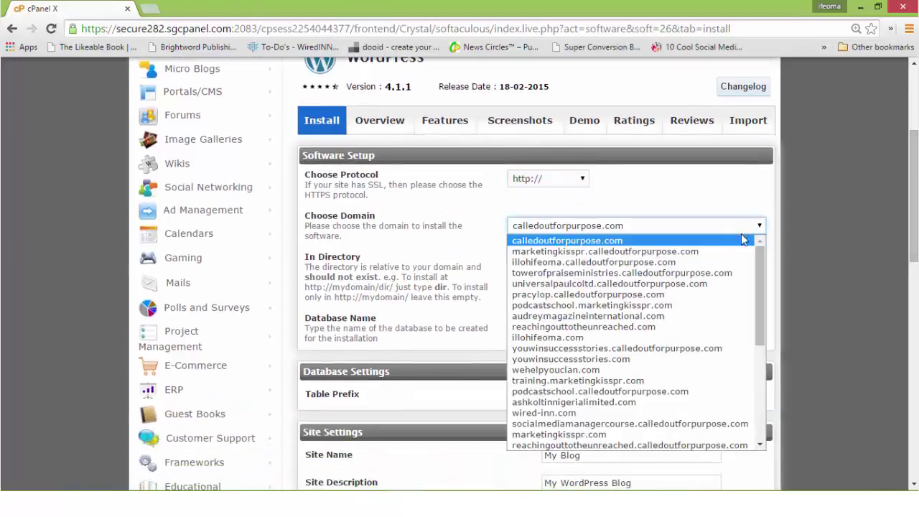
pyautogui.press('Down')
pyautogui.press('Down')
pyautogui.press('i')
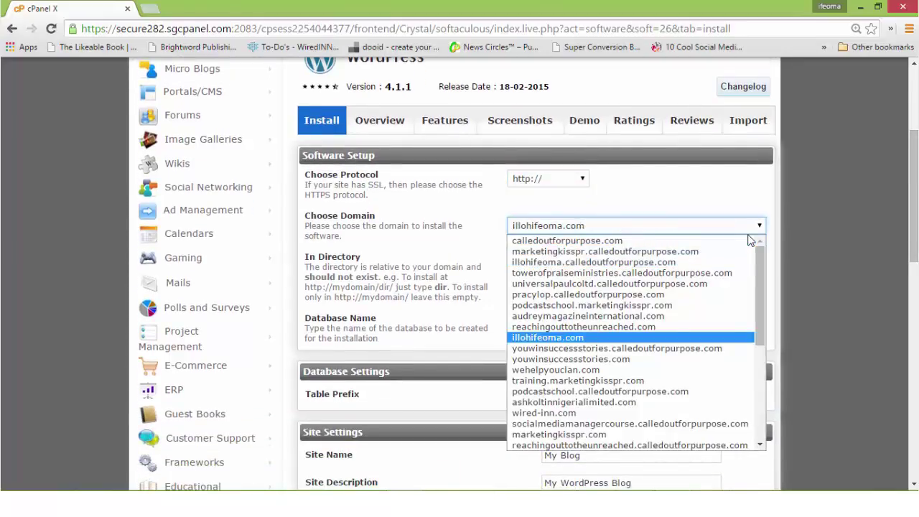
pyautogui.press('Return')
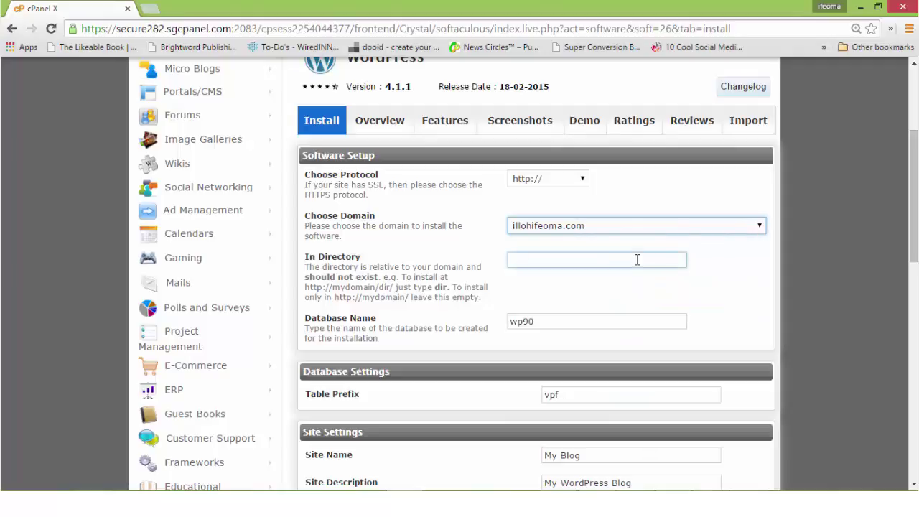
pyautogui.scroll(-3, 608, 228)
pyautogui.moveTo(562, 202); pyautogui.dragTo(525, 203)
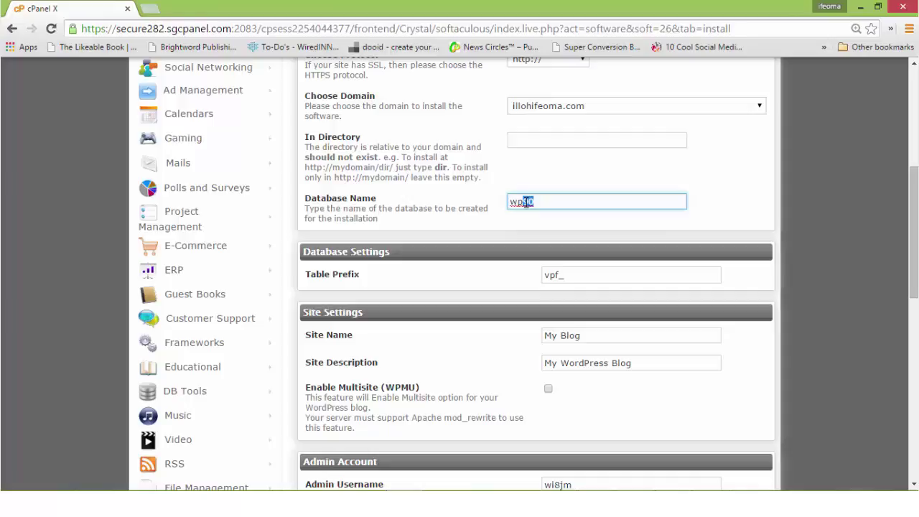
# Step: Change the database name to wp72, adjust the table prefix to aof_, and enter the owner's name as site name
pyautogui.write('12')
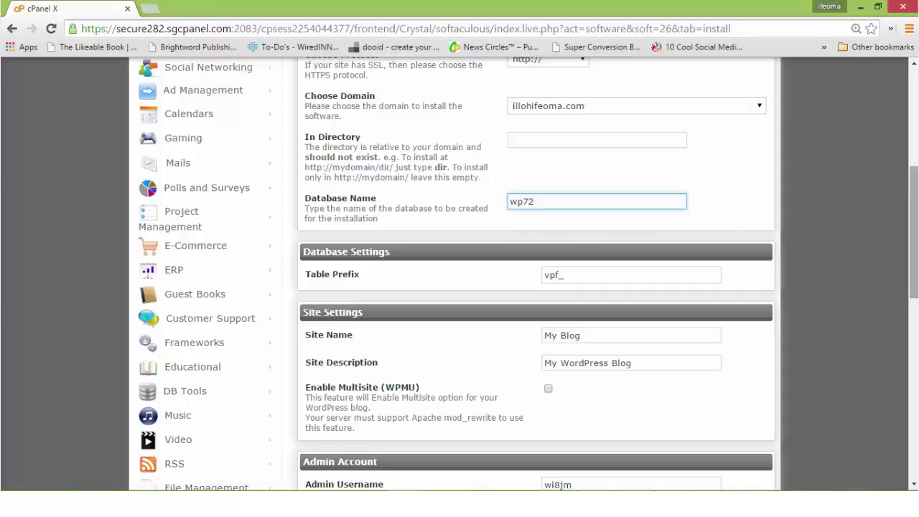
pyautogui.scroll(-1, 794, 227)
pyautogui.moveTo(560, 239); pyautogui.dragTo(552, 241)
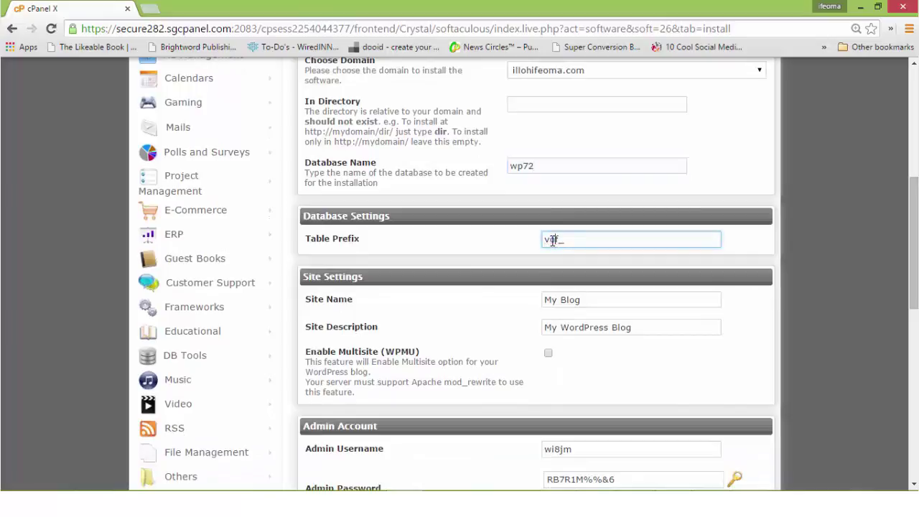
pyautogui.press('Tab')
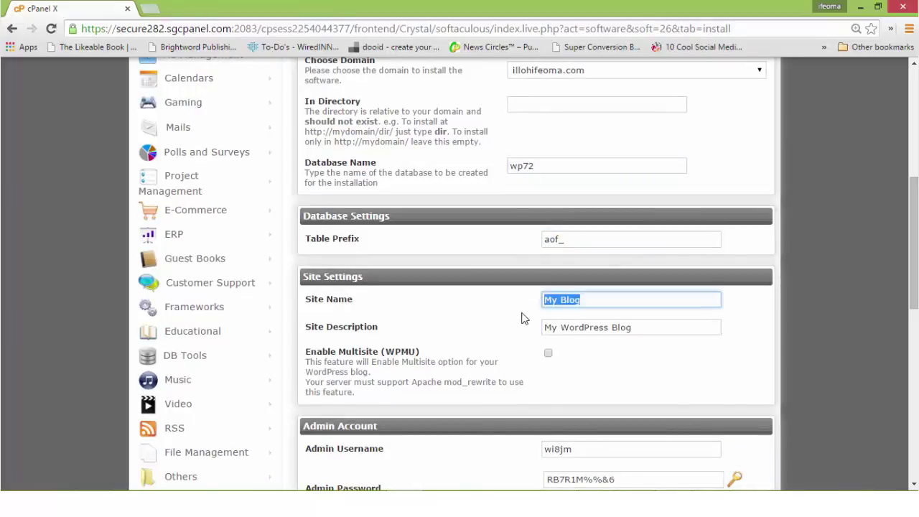
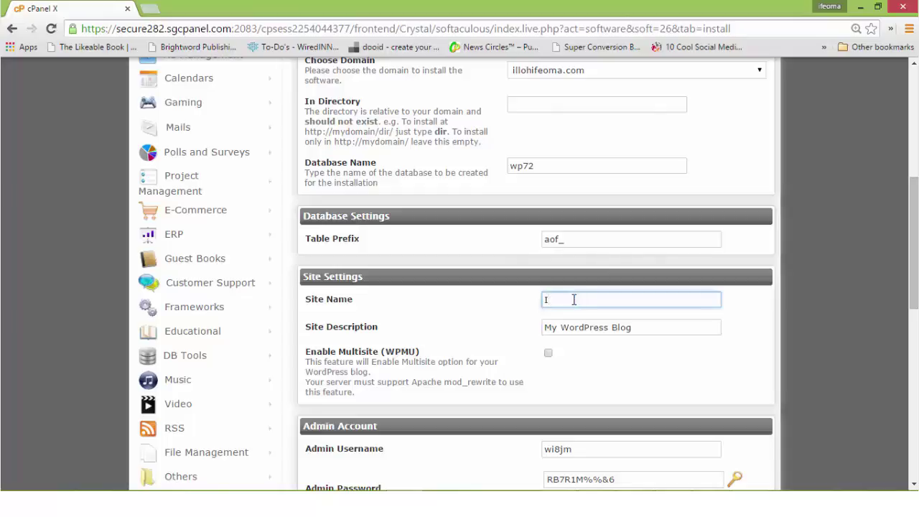
# Step: Replace the site description with 'My adventures and rant'
pyautogui.moveTo(648, 324); pyautogui.dragTo(507, 328)
pyautogui.write('M')
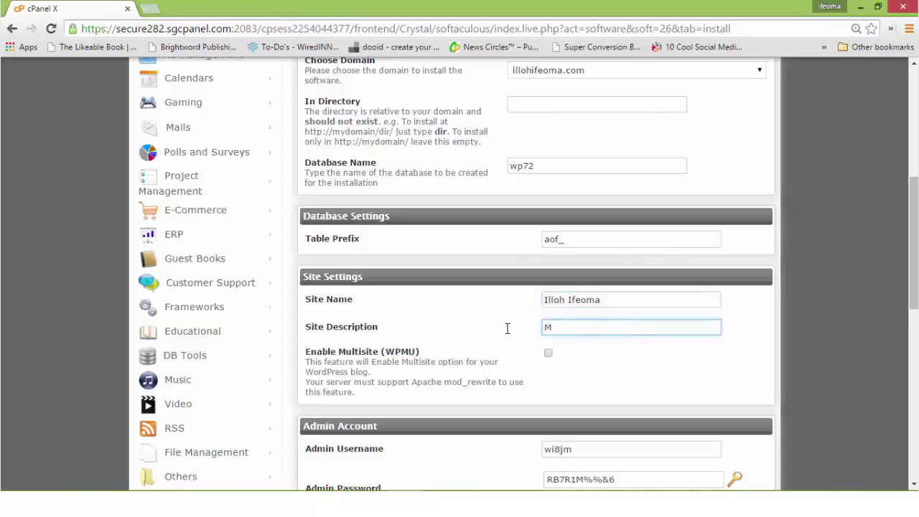
pyautogui.write('y adventures and rant')
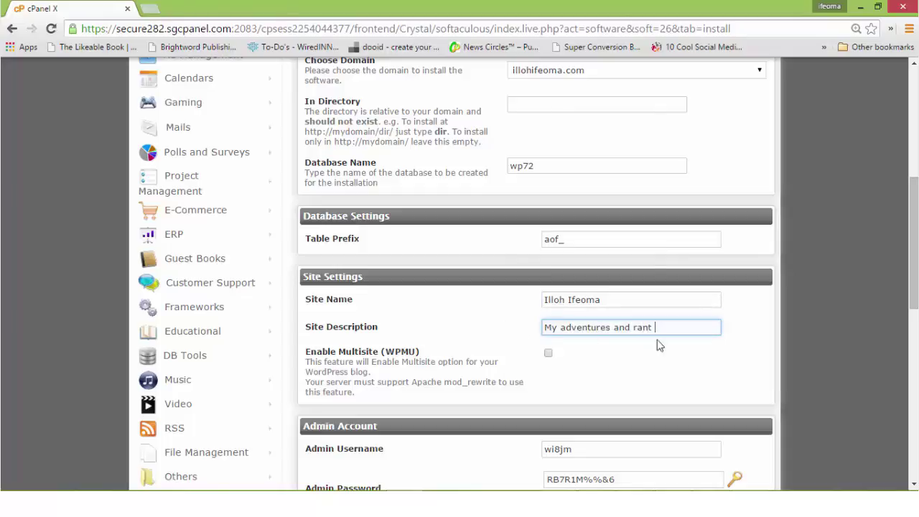
pyautogui.scroll(-3, 656, 342)
pyautogui.scroll(-2, 527, 231)
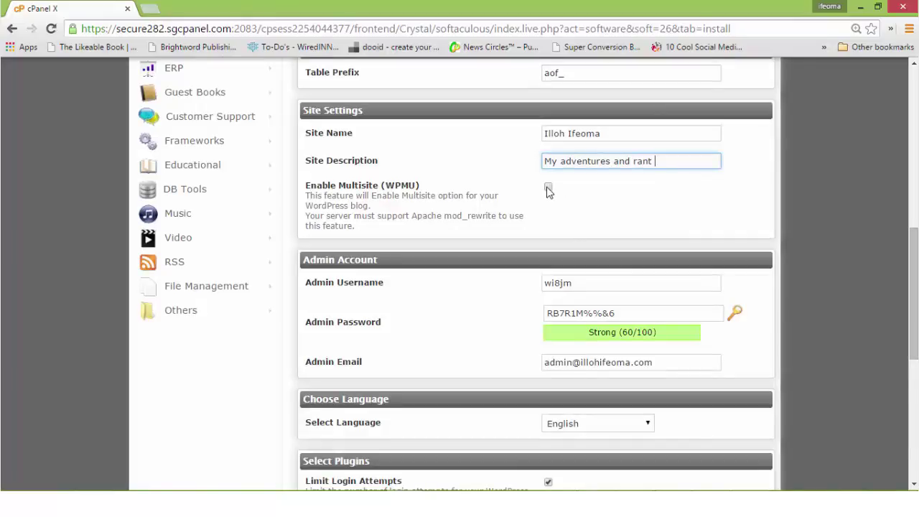
# Step: Replace the default admin username with a new one
pyautogui.click(594, 285)
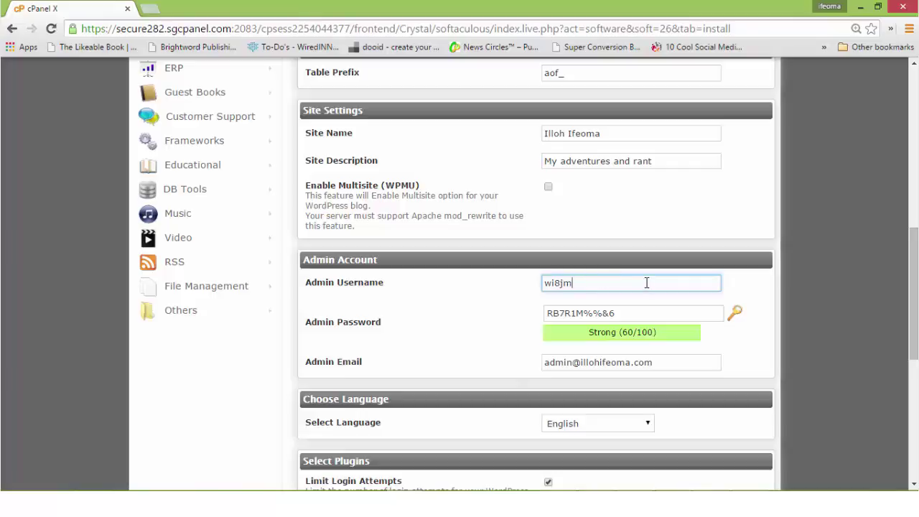
pyautogui.press('BackSpace')
pyautogui.press('BackSpace')
pyautogui.press('BackSpace')
pyautogui.press('BackSpace')
pyautogui.write('ify2')
# Step: Strengthen the admin password to a Strong 71/100 rating
pyautogui.click(628, 314)
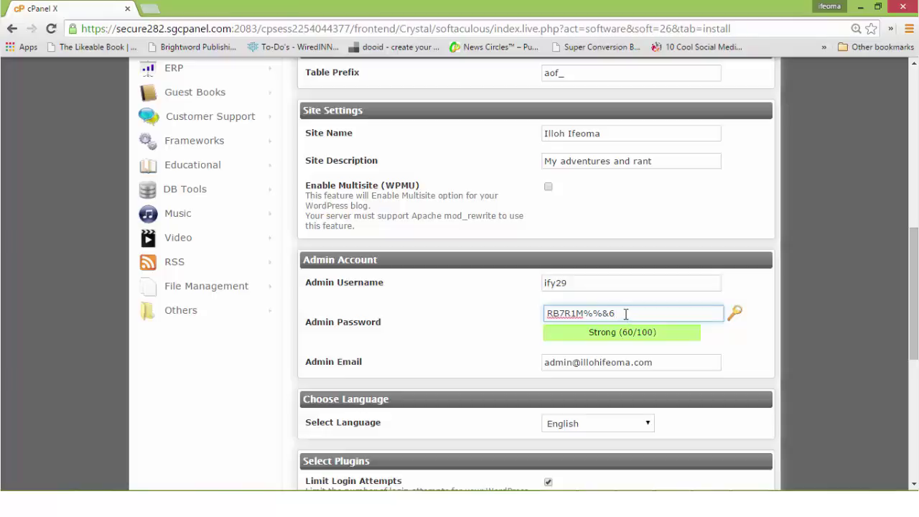
pyautogui.press('BackSpace')
pyautogui.write('zz')
pyautogui.moveTo(911, 309); pyautogui.dragTo(911, 329)
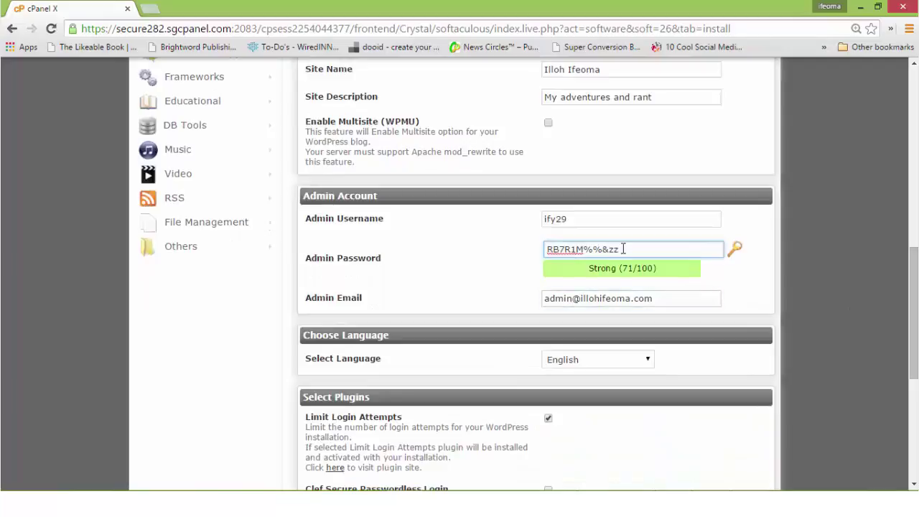
pyautogui.click(557, 222)
pyautogui.click(550, 248)
# Step: Keep the admin email unchanged, select the Limit Login Attempts plugin, and reach the Install button
pyautogui.click(573, 298)
pyautogui.moveTo(572, 299); pyautogui.dragTo(517, 299)
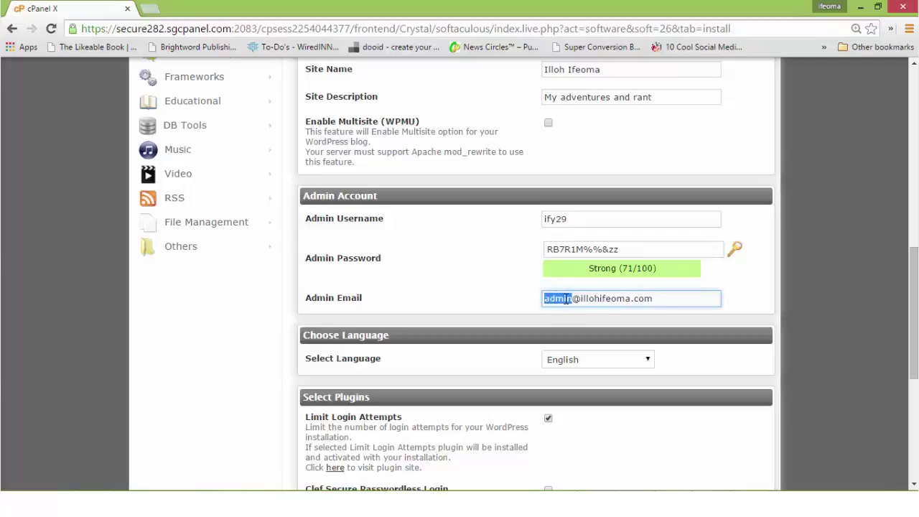
pyautogui.click(568, 298)
pyautogui.scroll(-1, 802, 297)
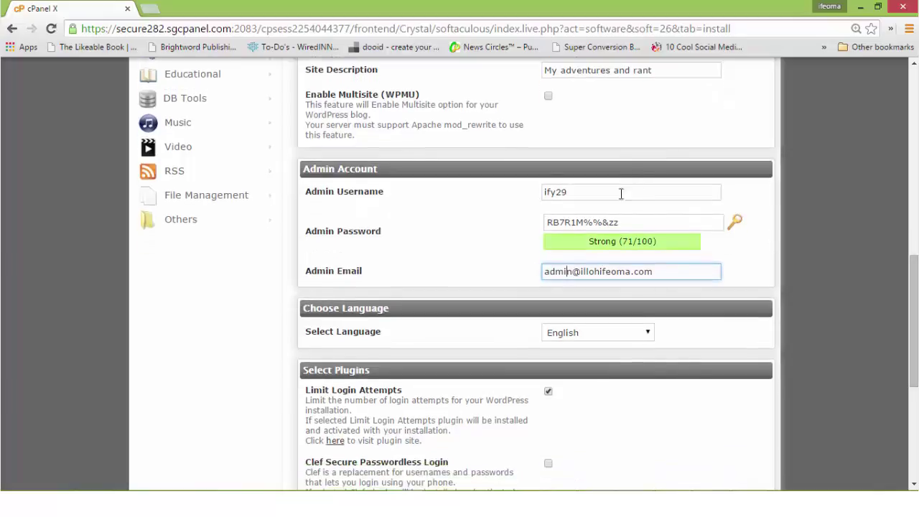
pyautogui.click(621, 219)
pyautogui.scroll(-3, 621, 219)
pyautogui.scroll(-1, 886, 328)
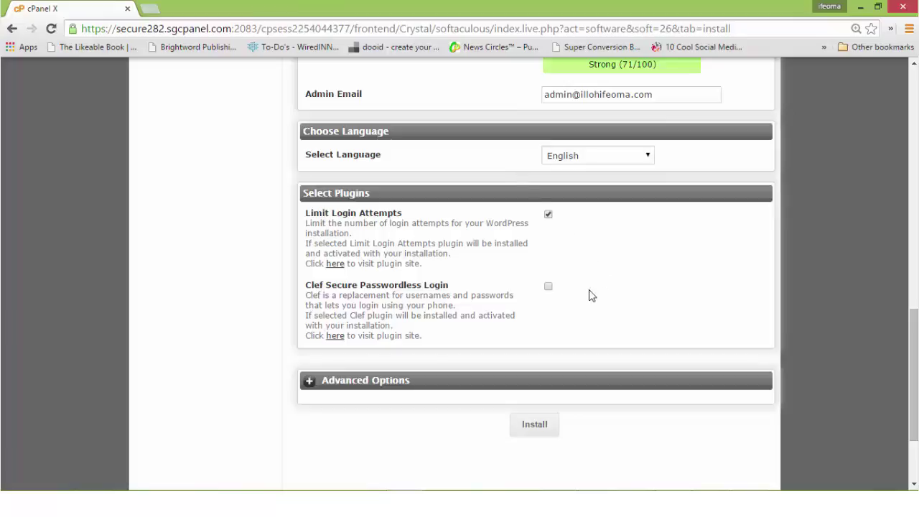
pyautogui.click(534, 424)
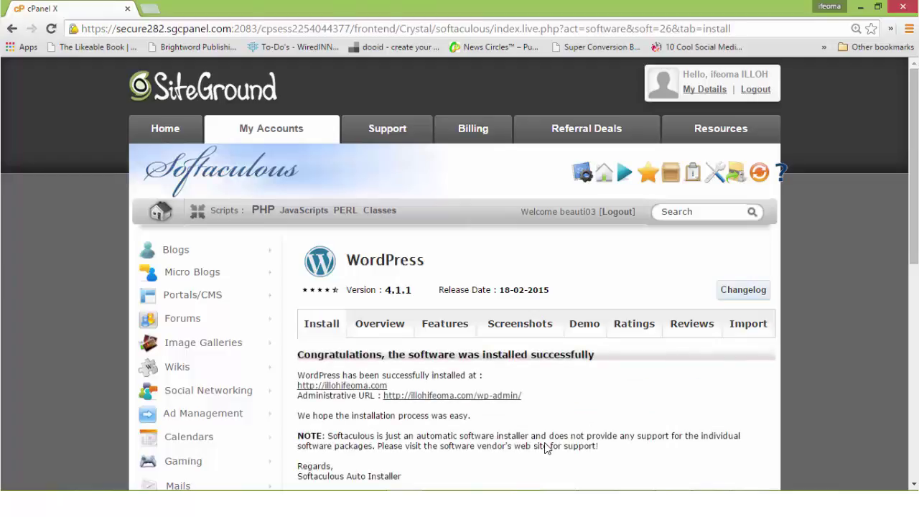
pyautogui.moveTo(915, 167)
pyautogui.mouseDown()
pyautogui.moveTo(906, 386)
pyautogui.moveTo(906, 155)
pyautogui.mouseUp()
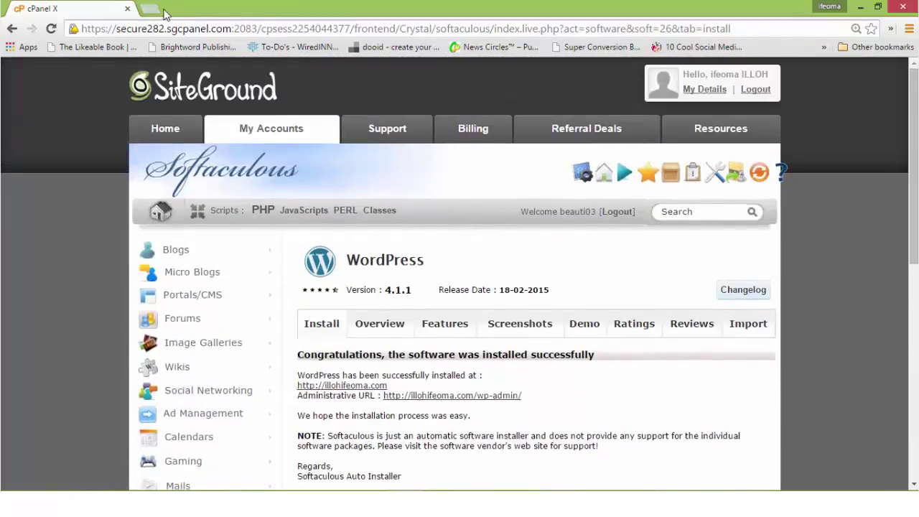
pyautogui.click(152, 10)
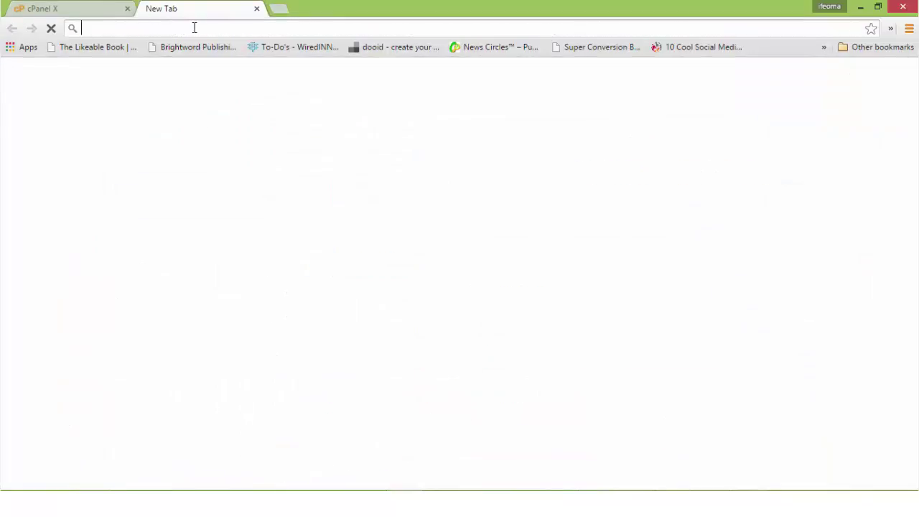
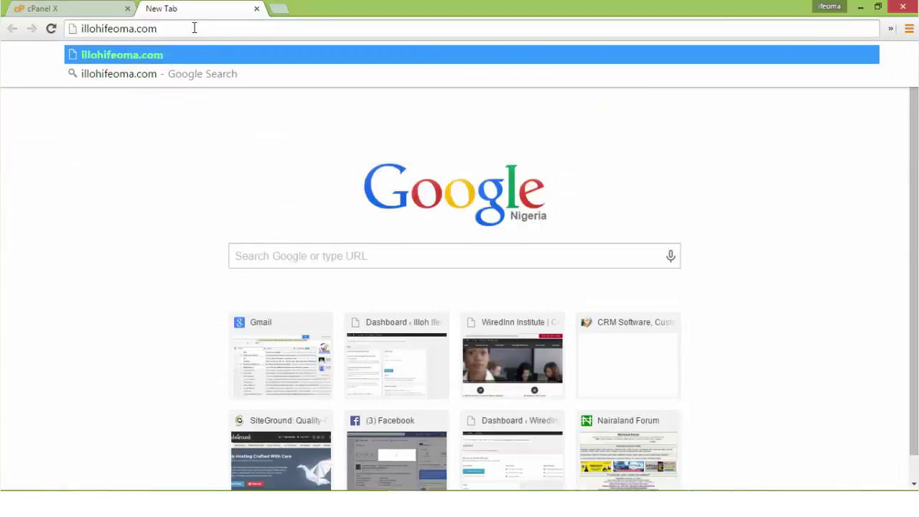
pyautogui.press('Return')
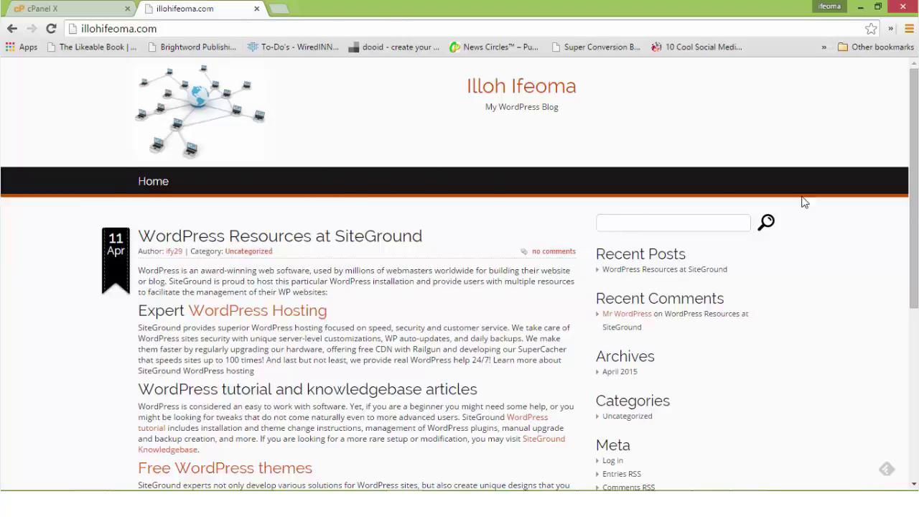
pyautogui.scroll(-4, 861, 230)
pyautogui.scroll(3, 903, 244)
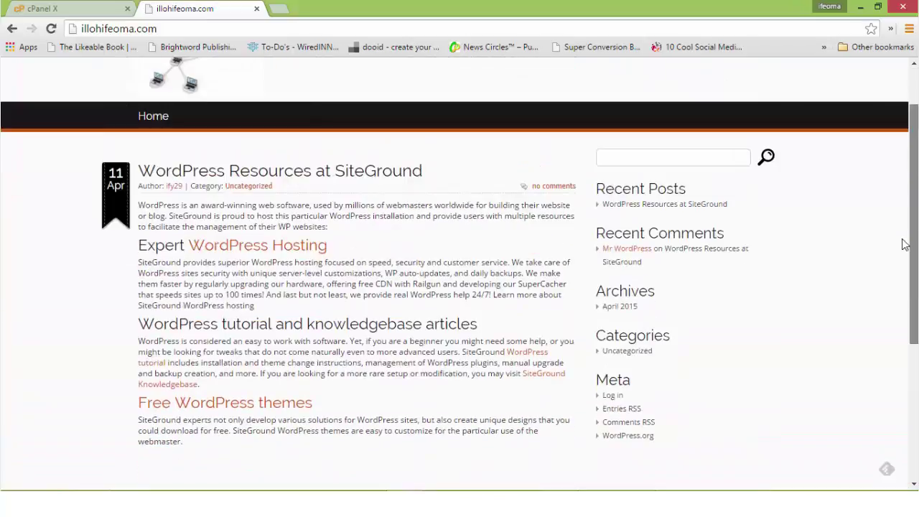
pyautogui.scroll(1, 904, 244)
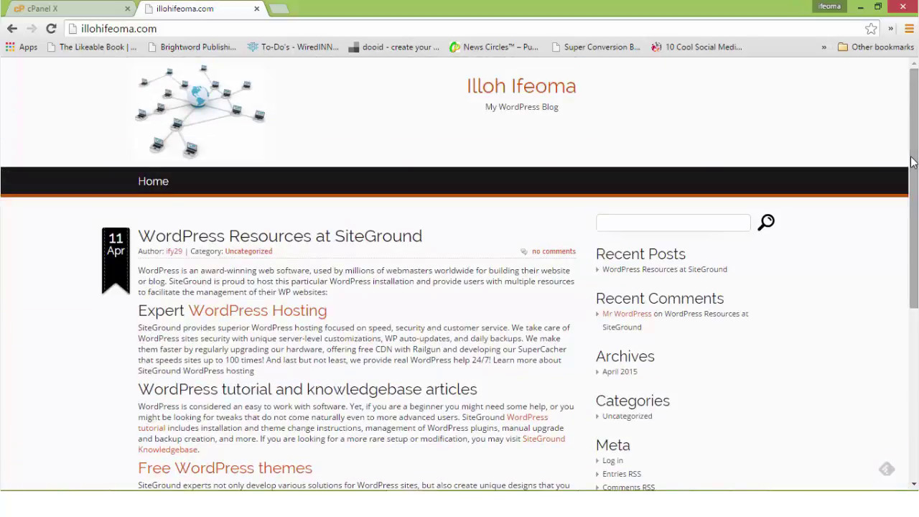